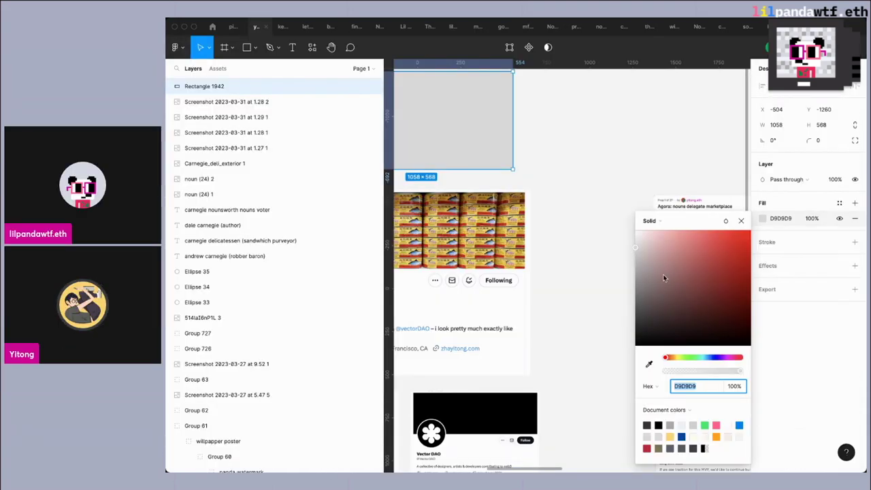
- Shift the rectangle's fill hue toward yellow on the hue slider
click(679, 360)
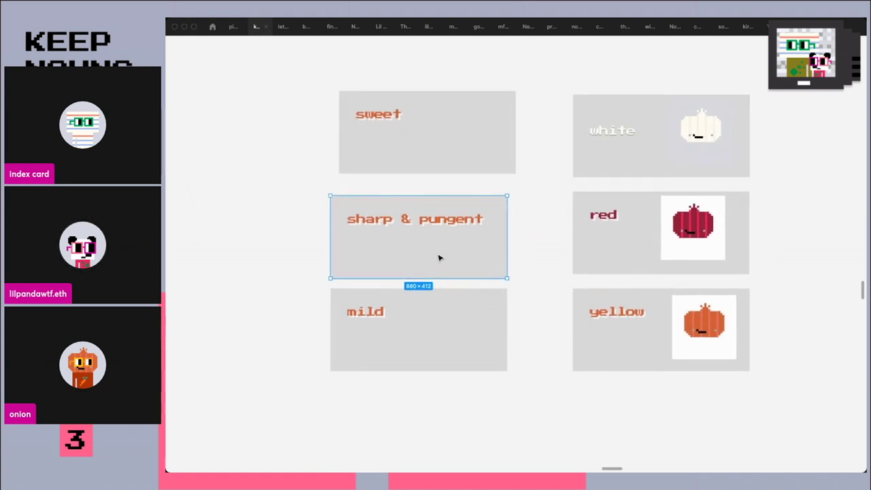
- Move the sharp & pungent onion card down and to the left
drag(425, 224, 337, 317)
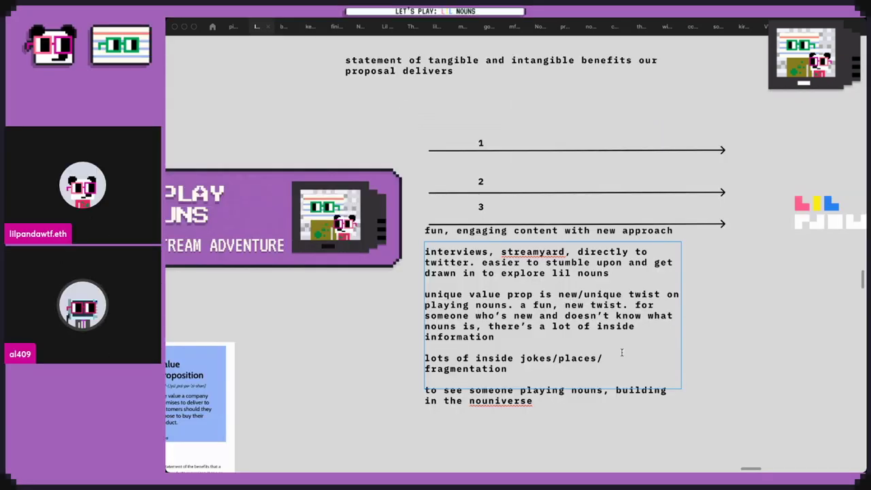